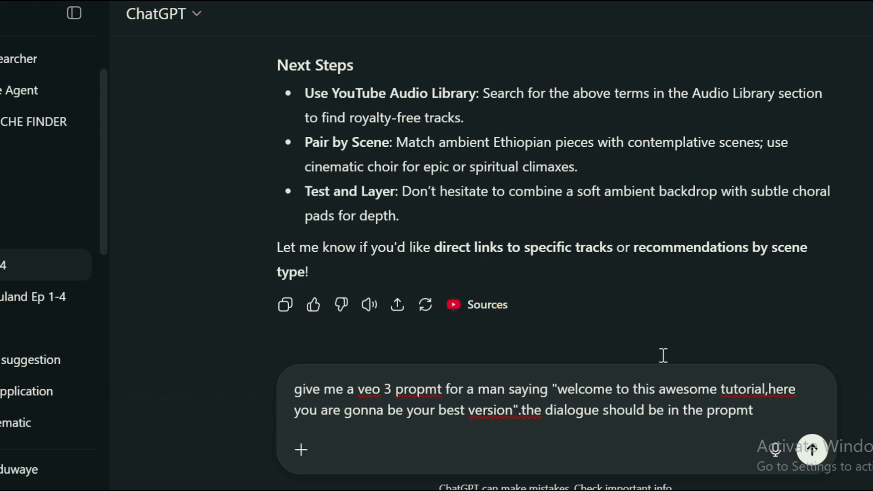
Step: Submit the request for a Veo 3 prompt of a man saying "welcome to this awesome tutorial,here you are gonna be your best version"
left_click(814, 452)
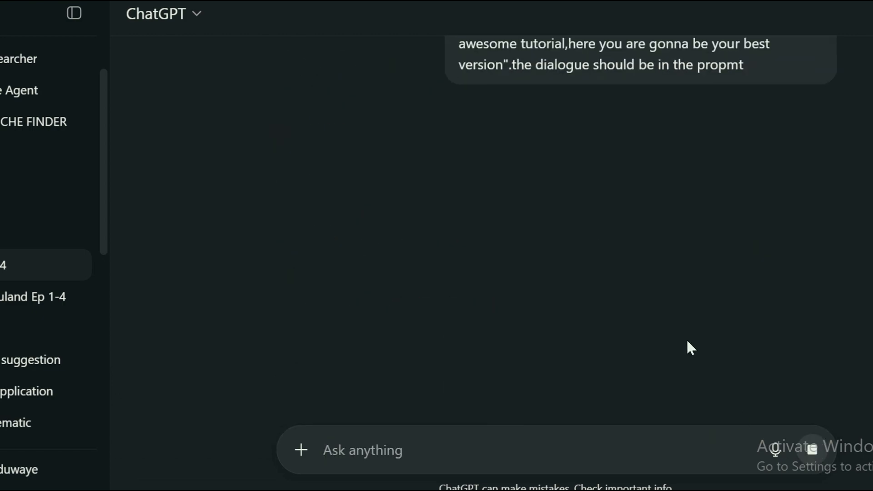
left_click(823, 277)
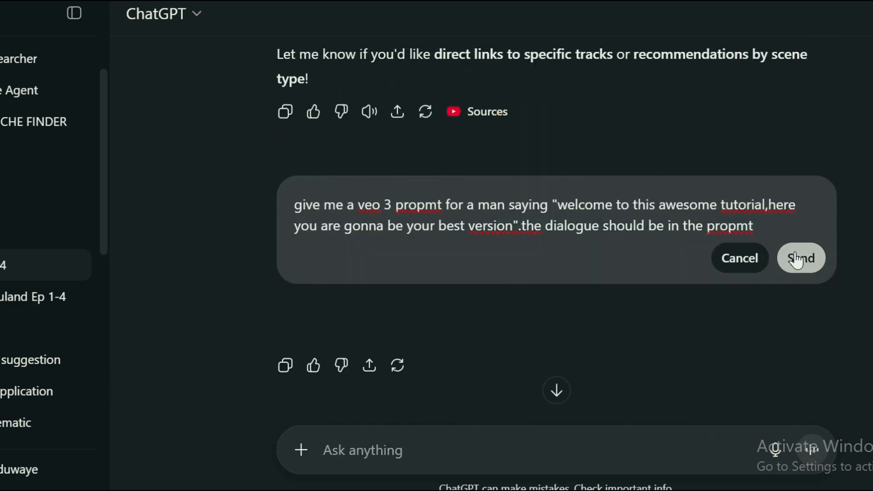
left_click(813, 268)
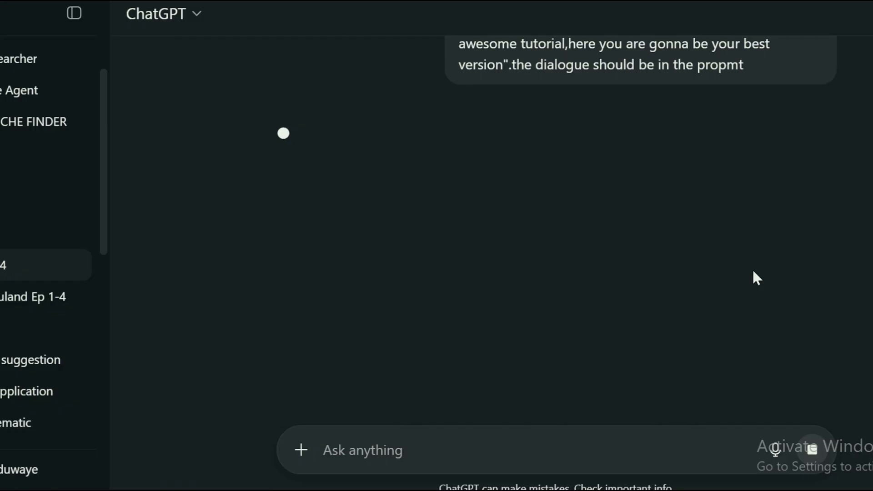
scroll(768, 269, "up", 1)
scroll(781, 266, "down", 2)
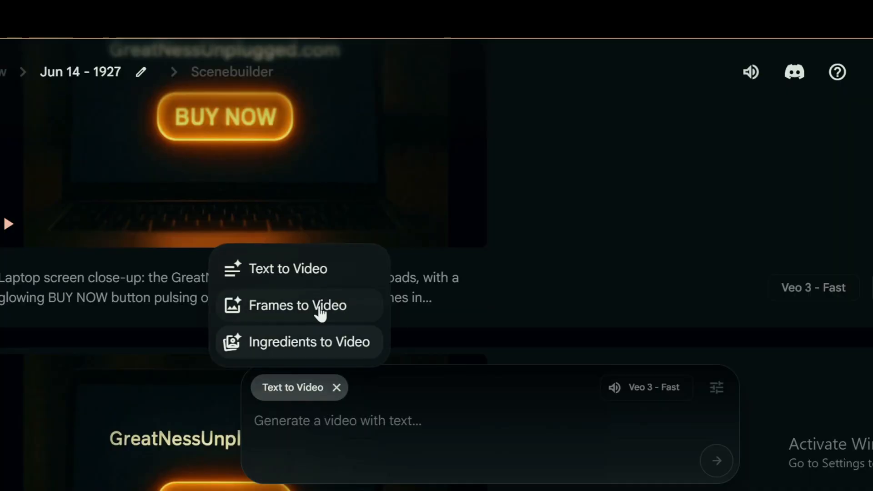
Step: Copy the generated Veo 3 prompt into Flow's Frames to Video prompt with the man's image as start frame, generate the video and play it
left_click(317, 304)
left_click(274, 462)
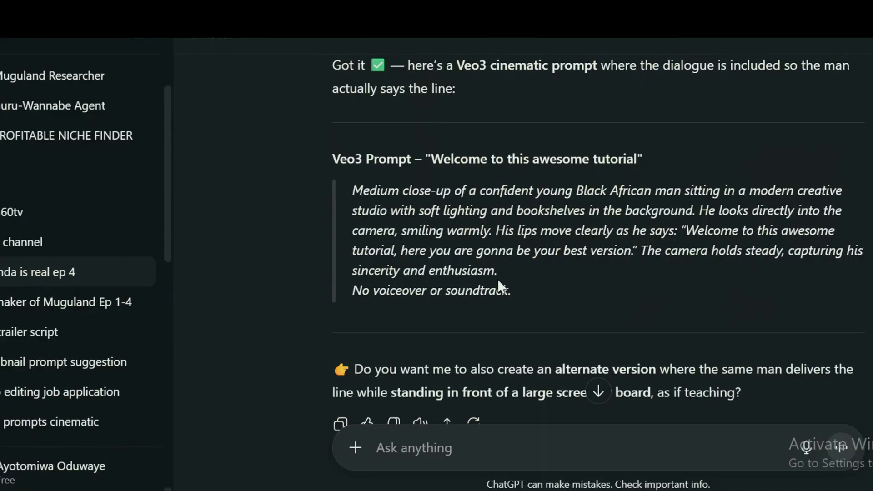
left_click_drag(509, 291, 345, 193)
key("ctrl+c")
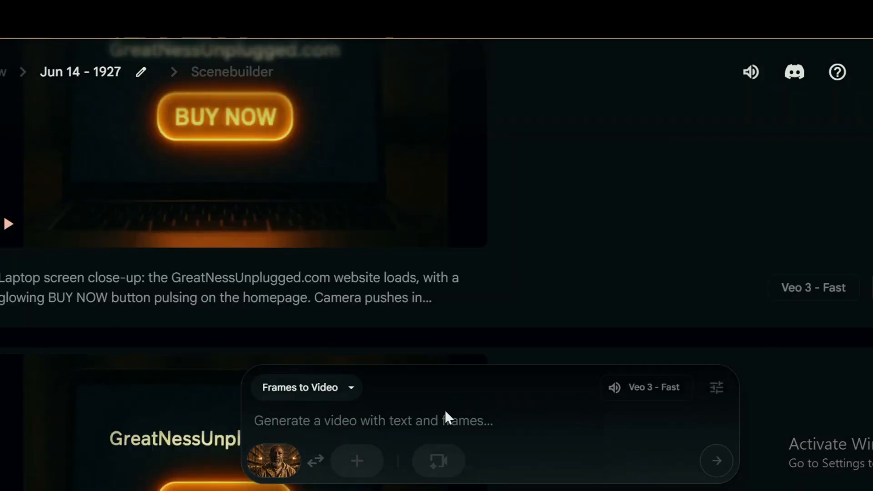
left_click(415, 415)
key("ctrl+v")
left_click(718, 462)
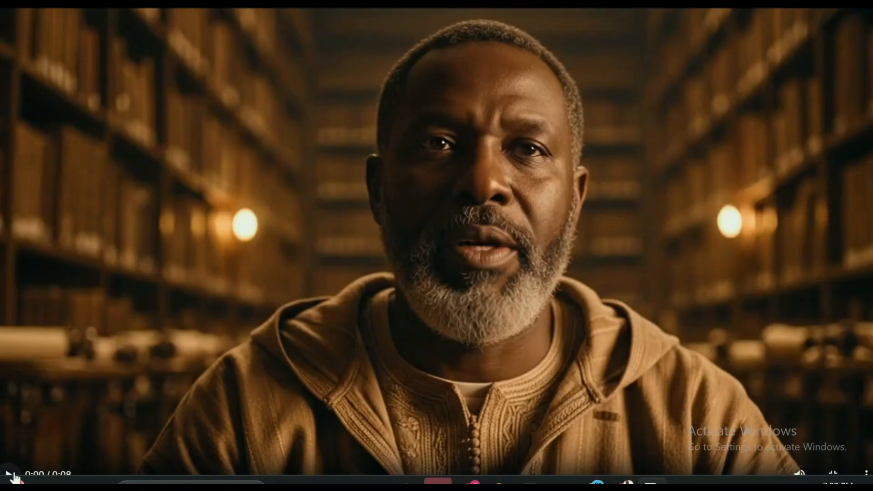
left_click(10, 474)
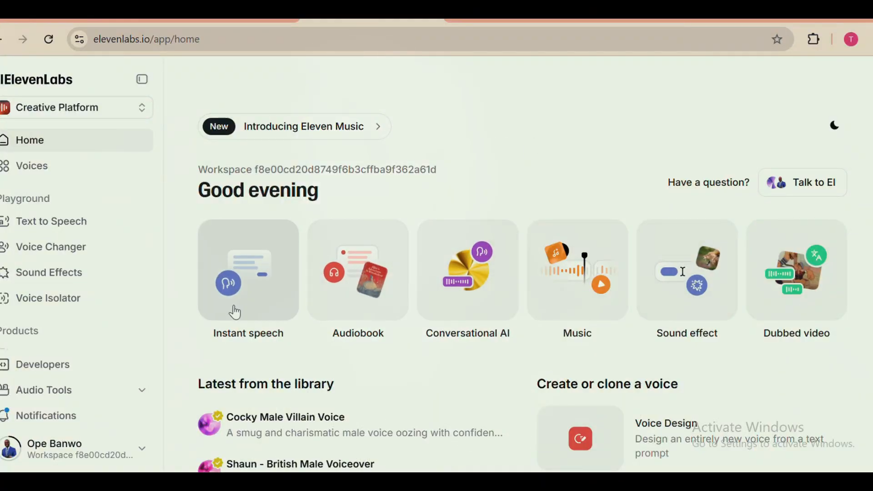
Step: Open the Voice Changer in ElevenLabs and upload the "veo gene" video from the veo3 lipsync folder
left_click(69, 254)
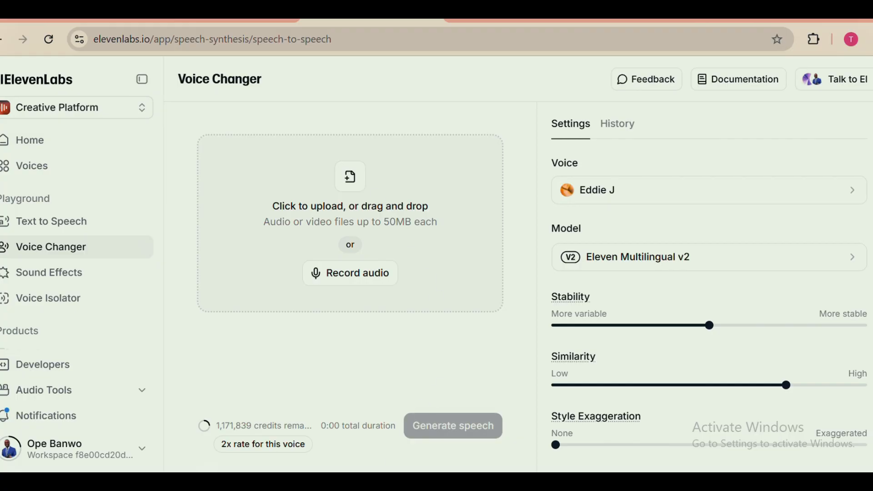
mouse_move(312, 482)
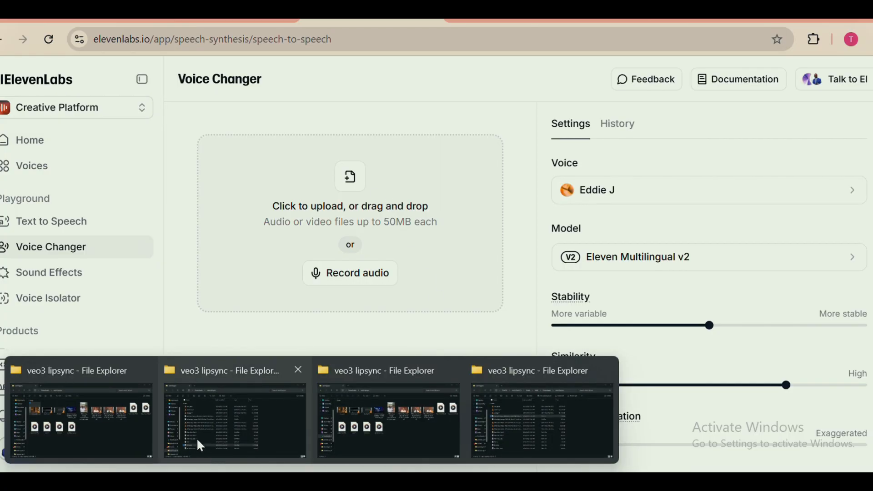
left_click(89, 455)
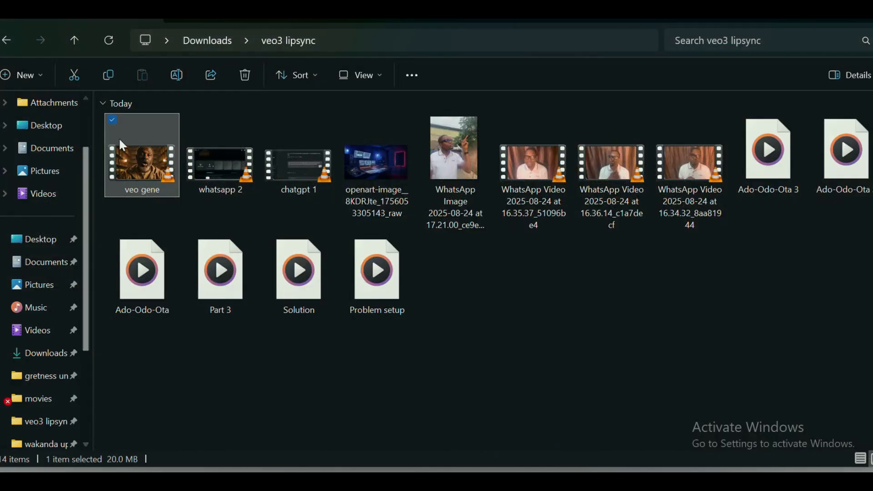
left_click_drag(136, 152, 325, 227)
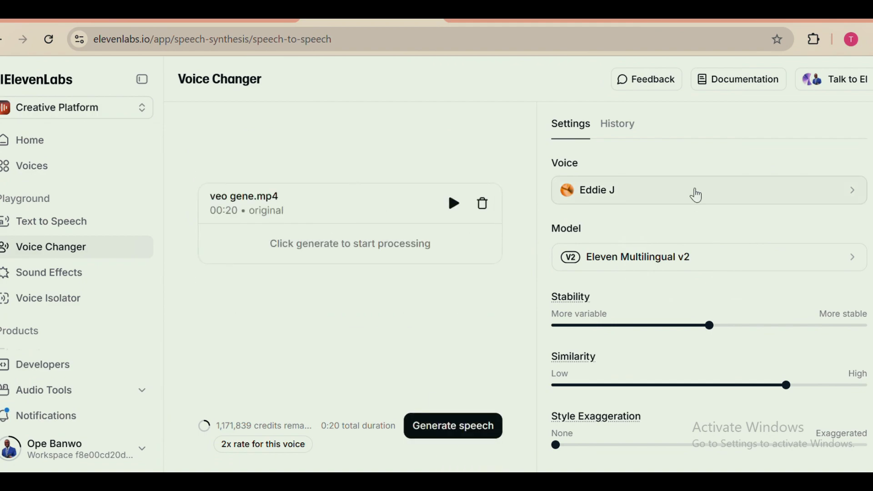
Step: Choose the saved voice Adebayo for the uploaded video and generate the converted speech
left_click(688, 193)
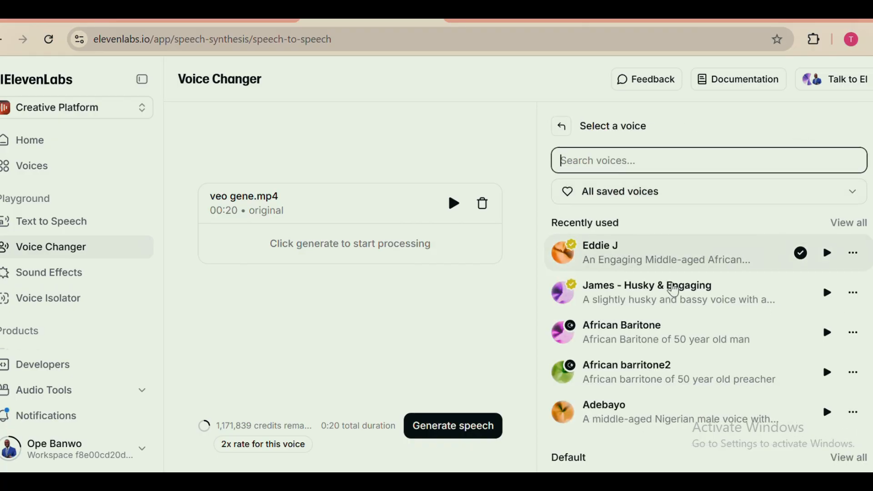
scroll(675, 326, "down", 2)
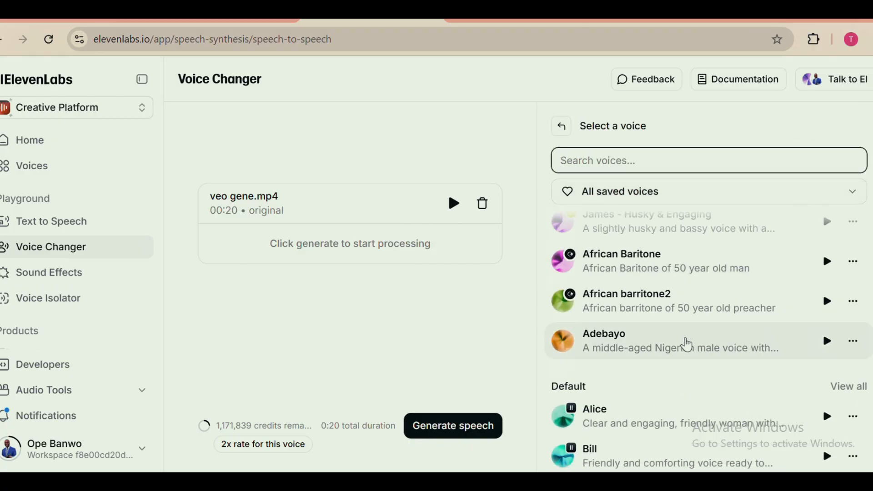
left_click(687, 342)
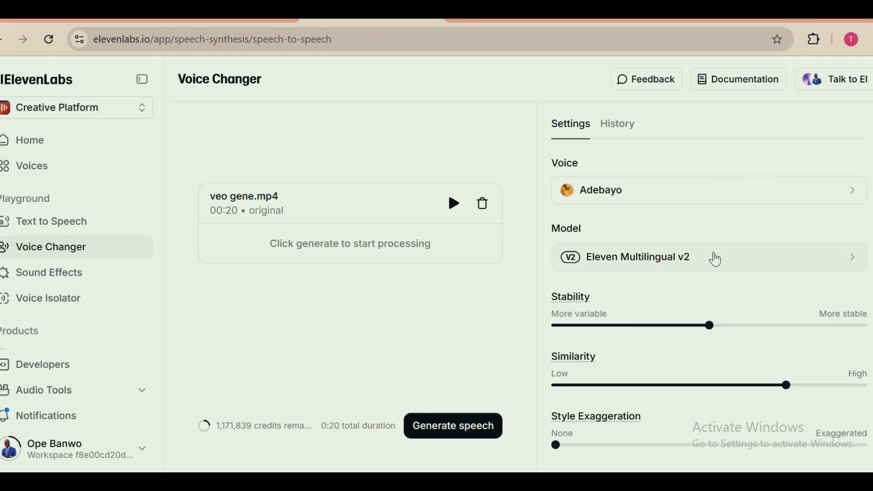
scroll(707, 310, "down", 2)
scroll(709, 346, "up", 2)
left_click(463, 432)
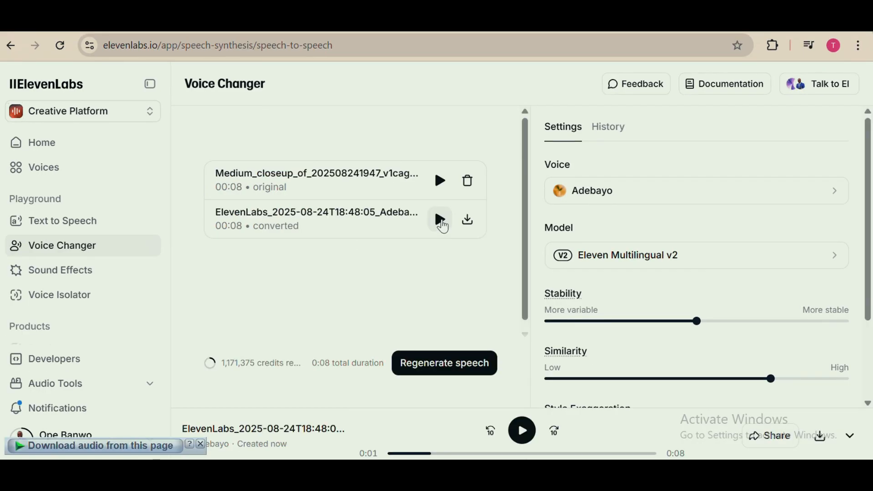
Step: Play the converted speech and download it
left_click(440, 224)
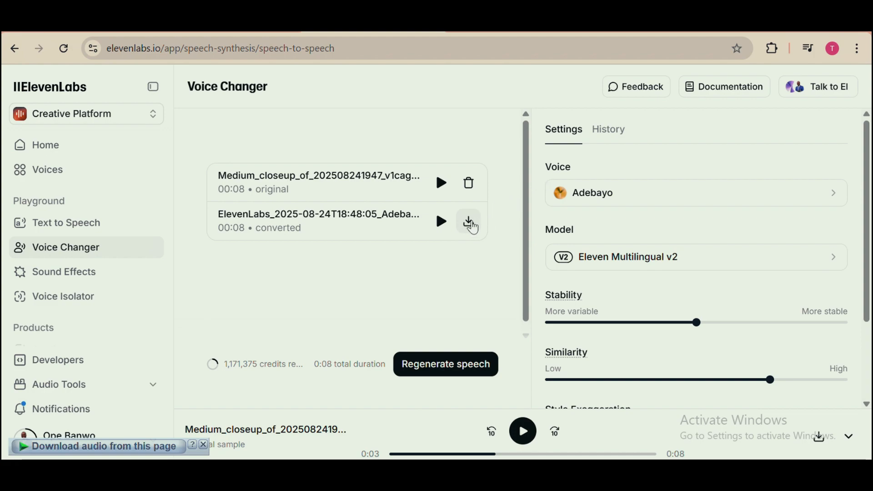
left_click(475, 226)
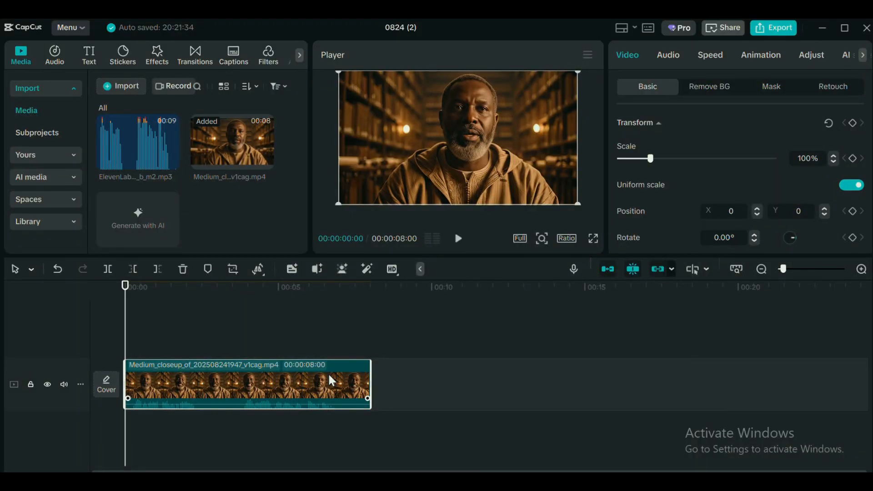
Step: In CapCut, extract the audio from the Medium_closeup video clip on the timeline and delete the extracted audio track
right_click(329, 381)
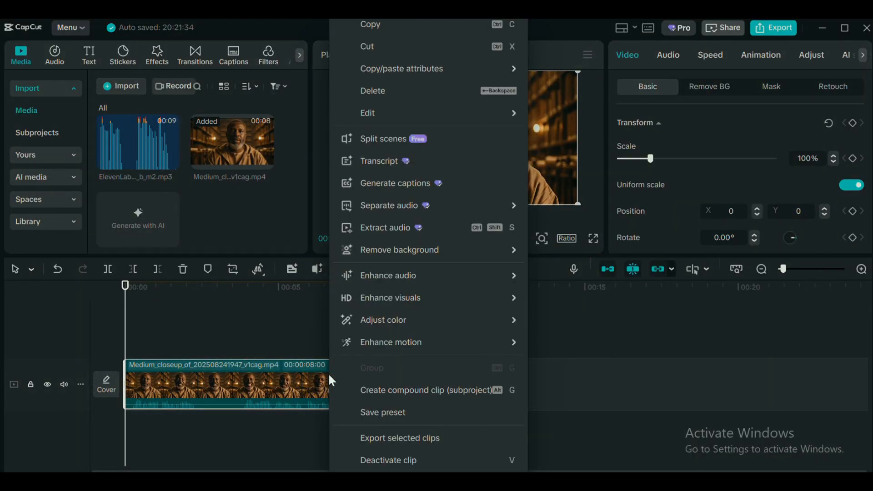
left_click(417, 227)
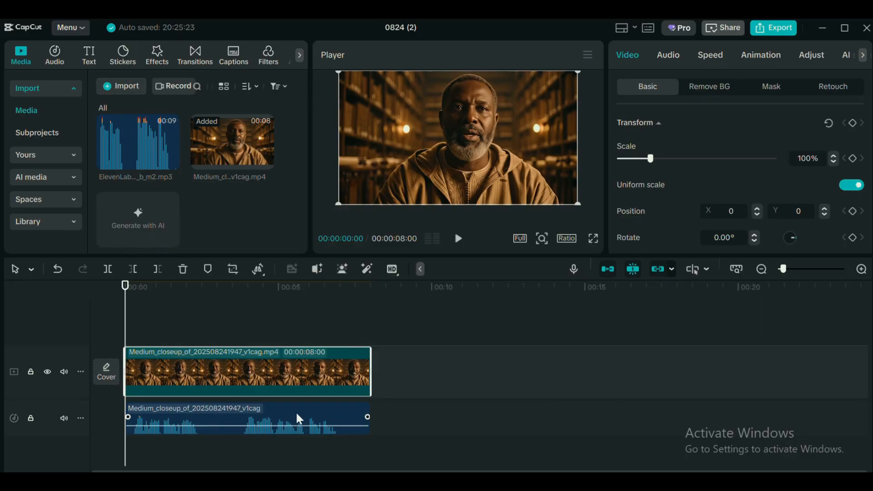
left_click(305, 417)
key("Delete")
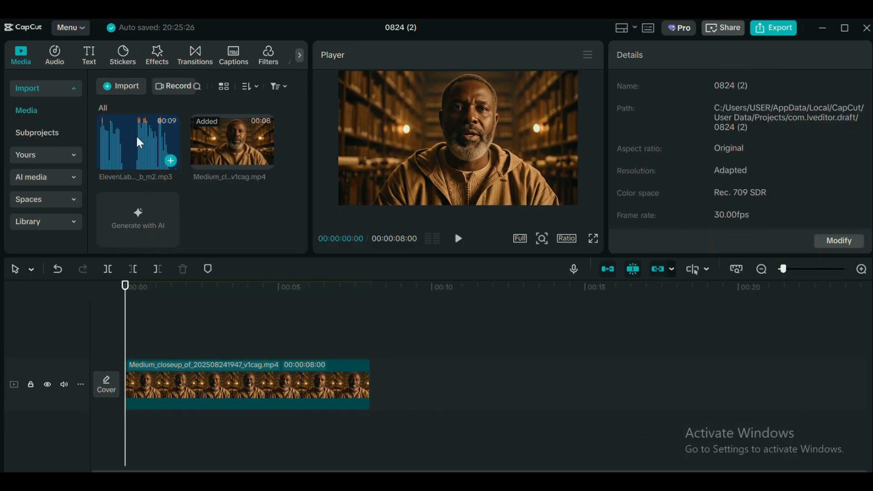
Step: Add the ElevenLabs audio file beneath the video clip at the timeline start and play the combined result
left_click_drag(140, 143, 123, 439)
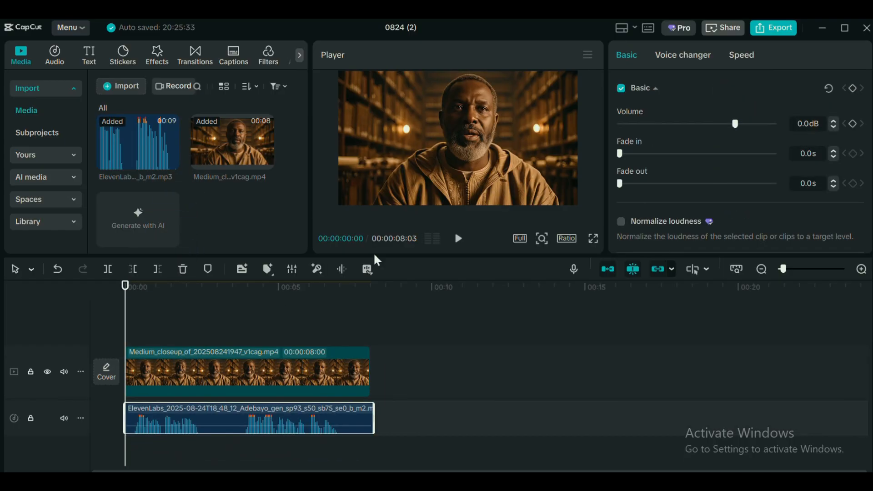
left_click(462, 249)
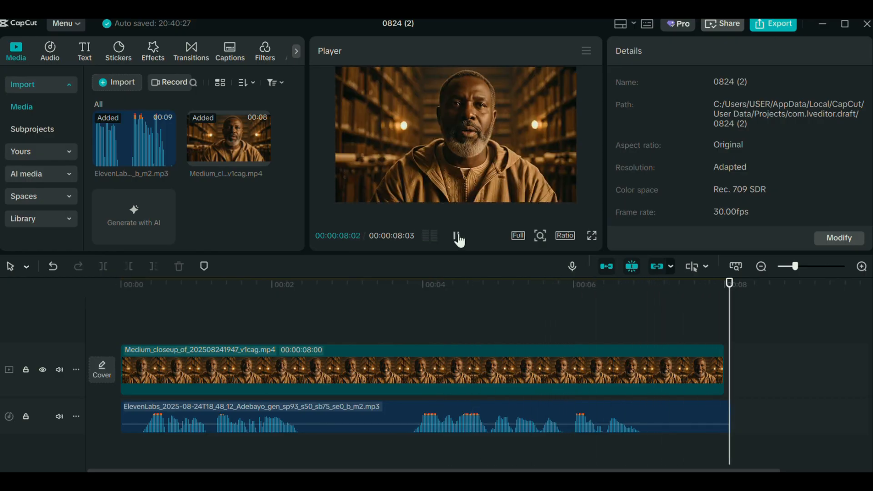
left_click(457, 236)
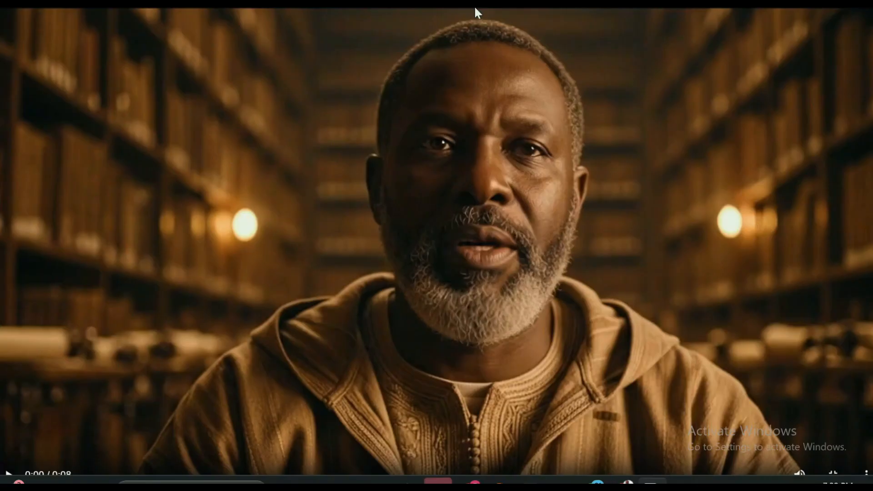
Step: Switch to Flow and play the generated talking-man video in full screen
left_click(10, 475)
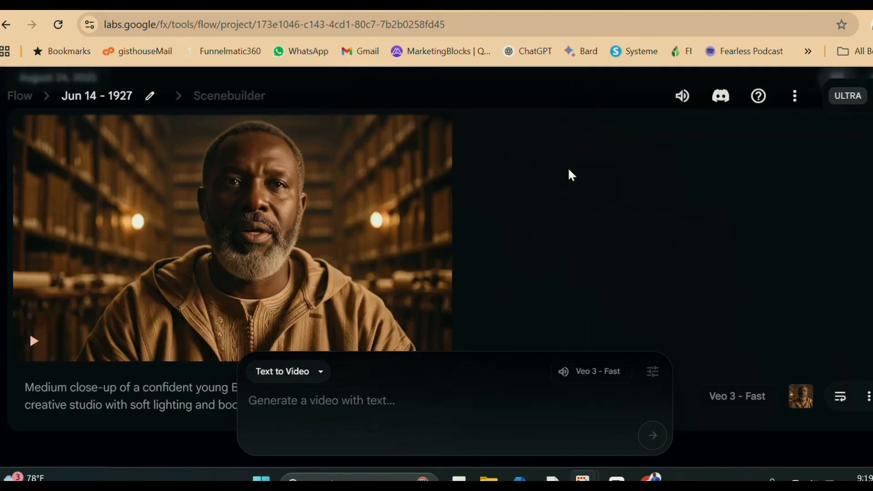
scroll(572, 175, "down", 5)
scroll(560, 176, "up", 3)
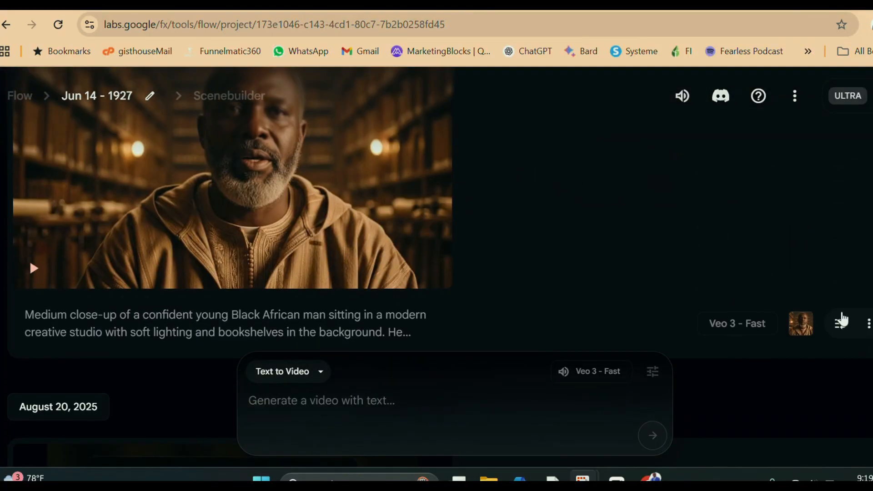
Step: Reuse the clip's prompt with the dialogue changed to "Thank you for giving me a listening ear,we meet next time." and generate the video
left_click(840, 323)
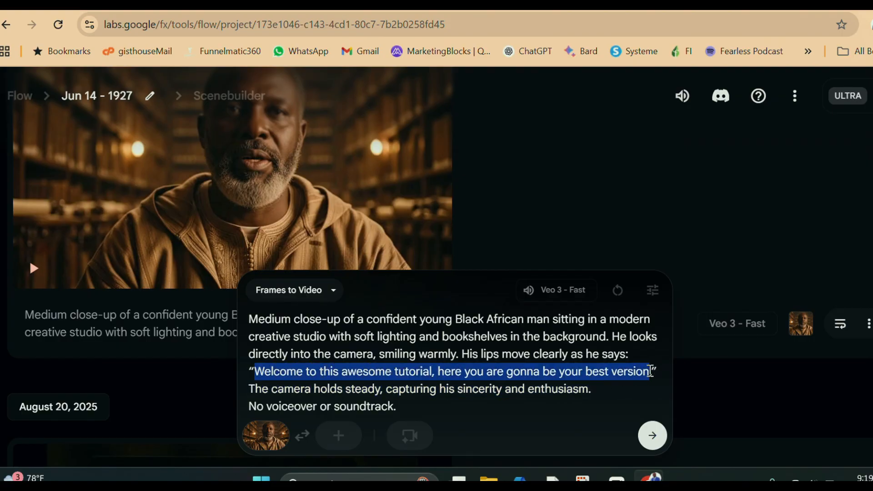
type("T")
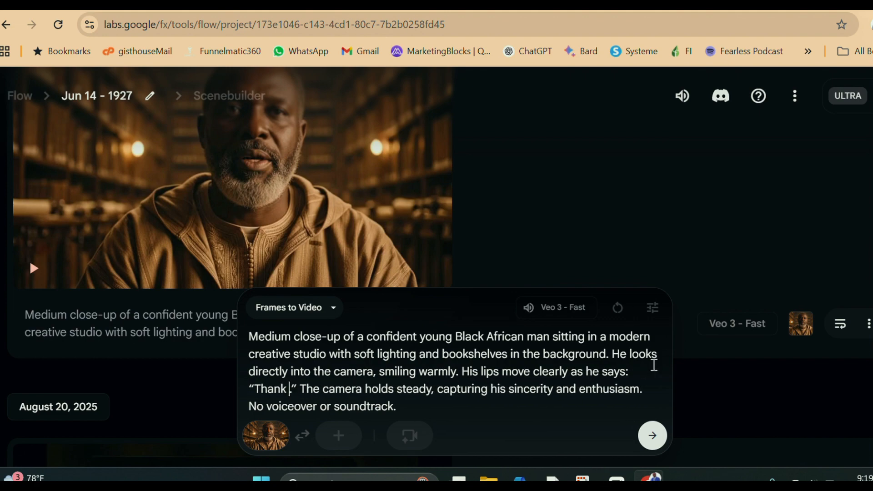
type("hank you t")
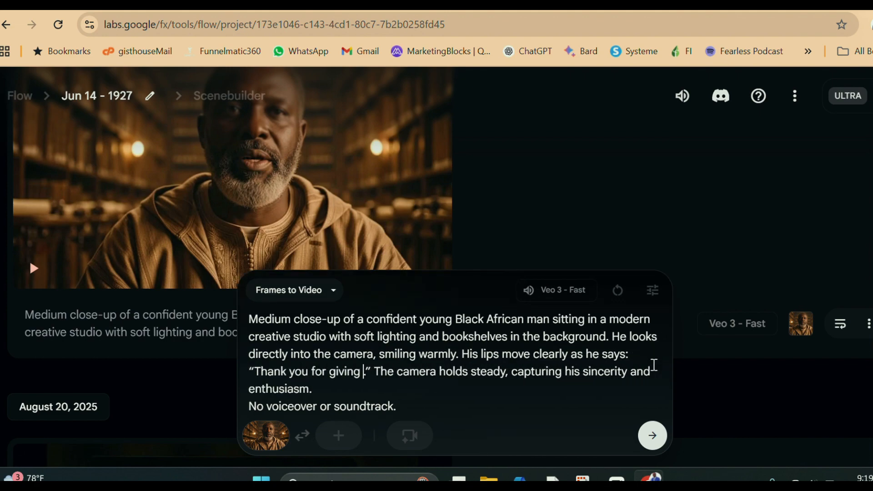
type("or giving me a listening ear")
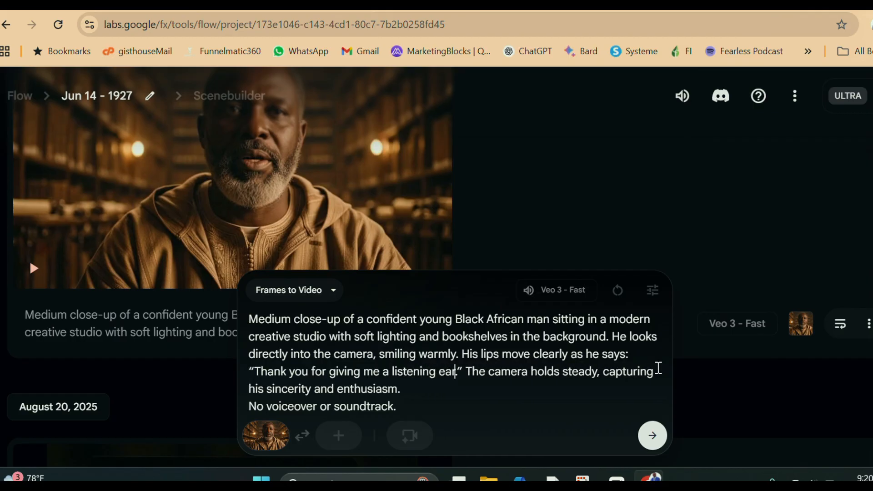
type(",we meet")
type("next time.")
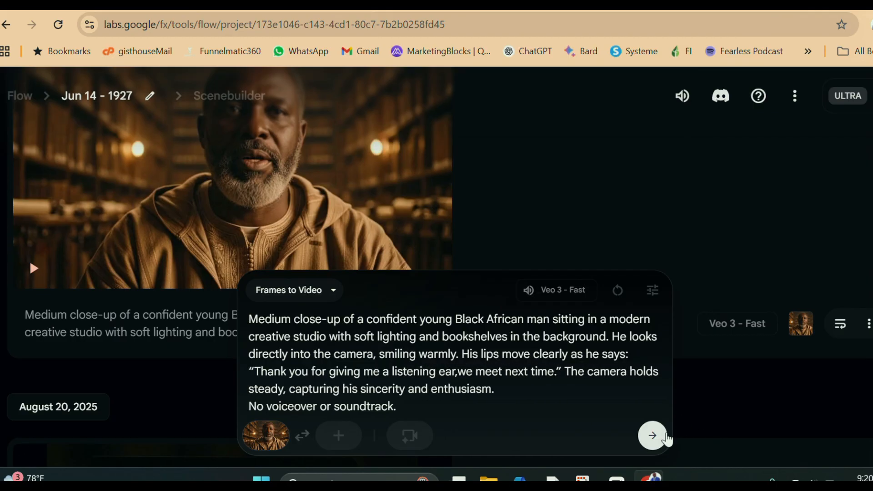
left_click(666, 437)
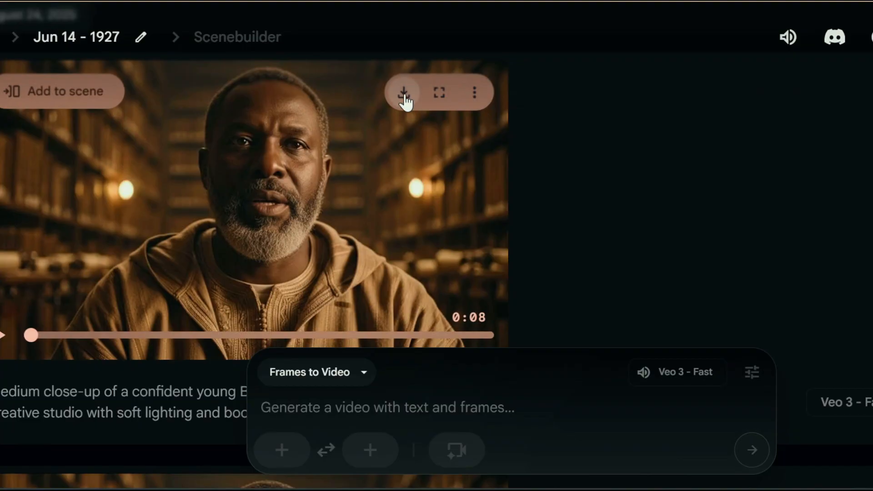
Step: Download the newly generated video from the Flow project
left_click(404, 95)
left_click(363, 175)
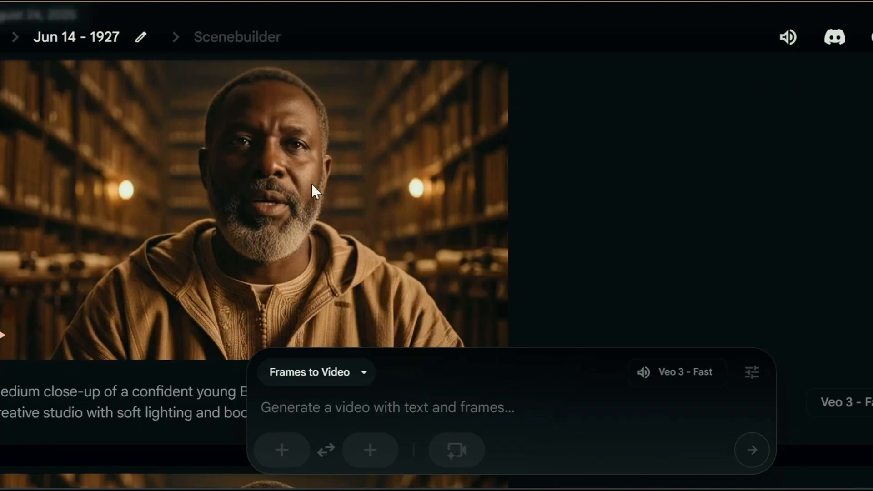
left_click(345, 291)
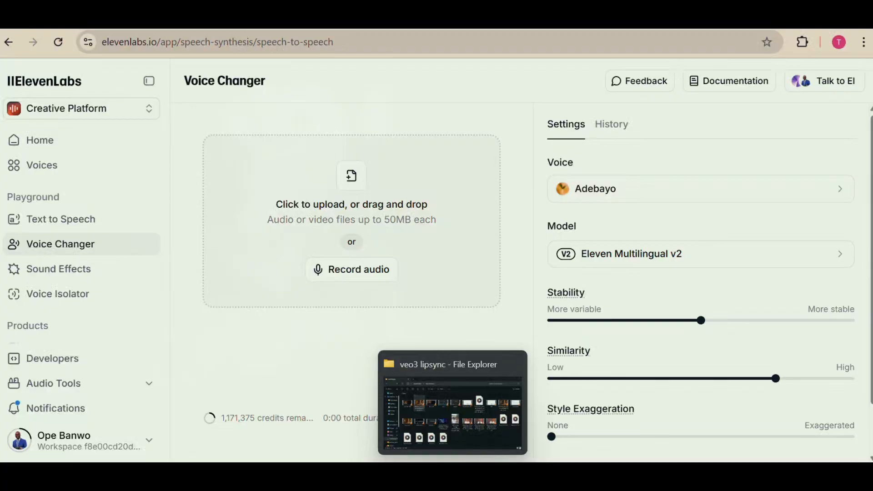
left_click(436, 406)
mouse_move(636, 475)
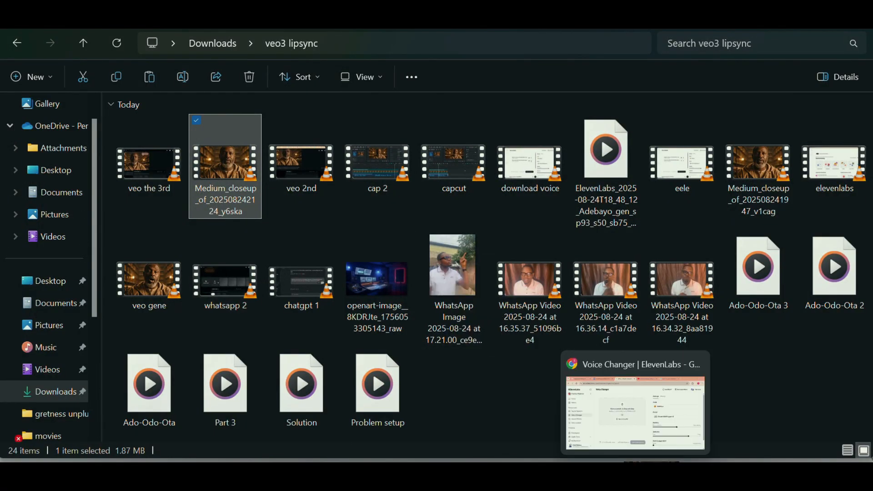
left_click_drag(635, 475, 352, 262)
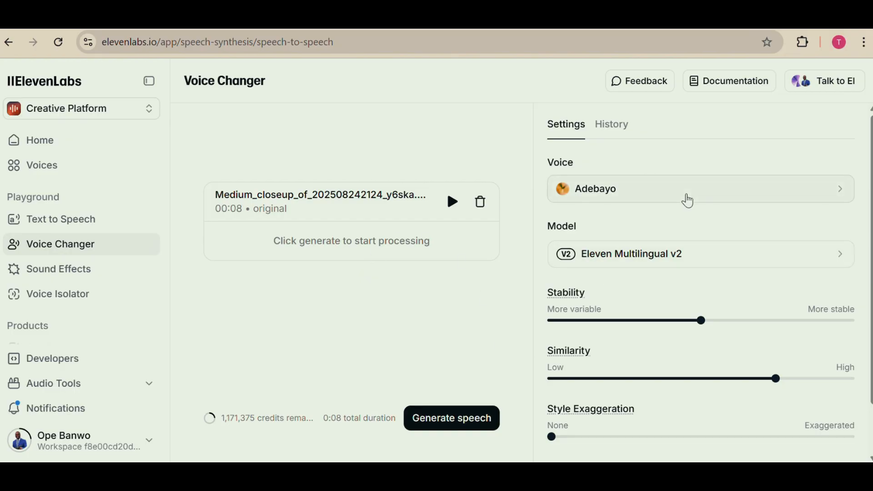
left_click(451, 418)
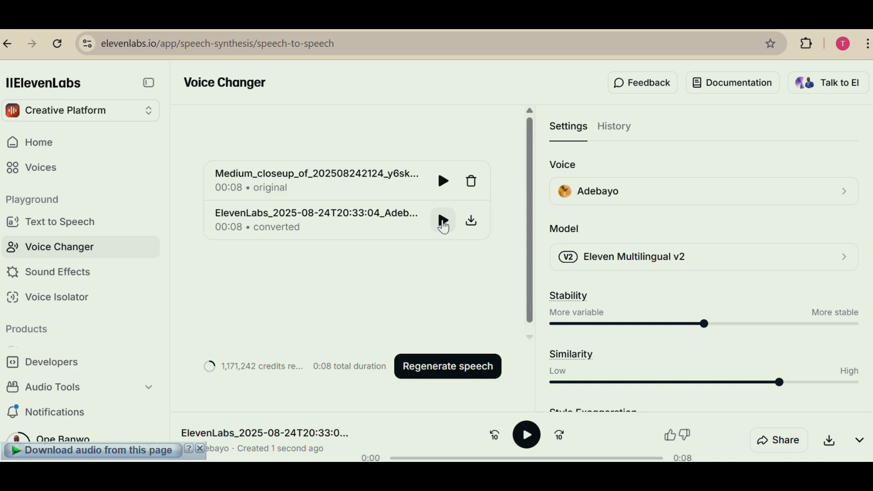
Step: Play the converted speech and download its audio file
left_click(444, 223)
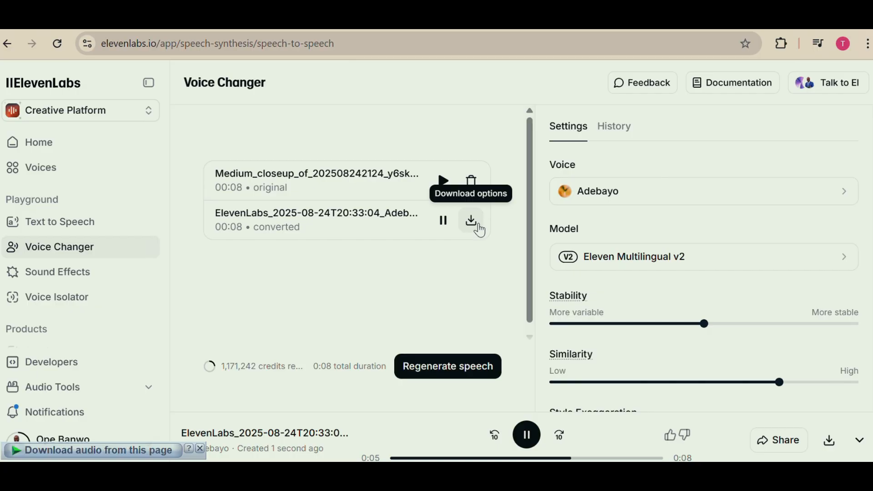
left_click(474, 223)
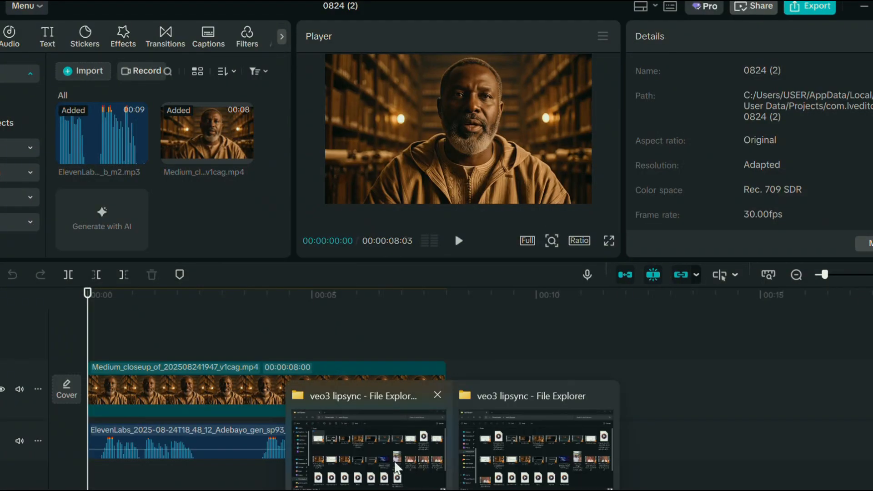
Step: Import the y6ska video and the new ElevenLabs audio into the CapCut project, and place the video directly after the first clip
left_click(443, 461)
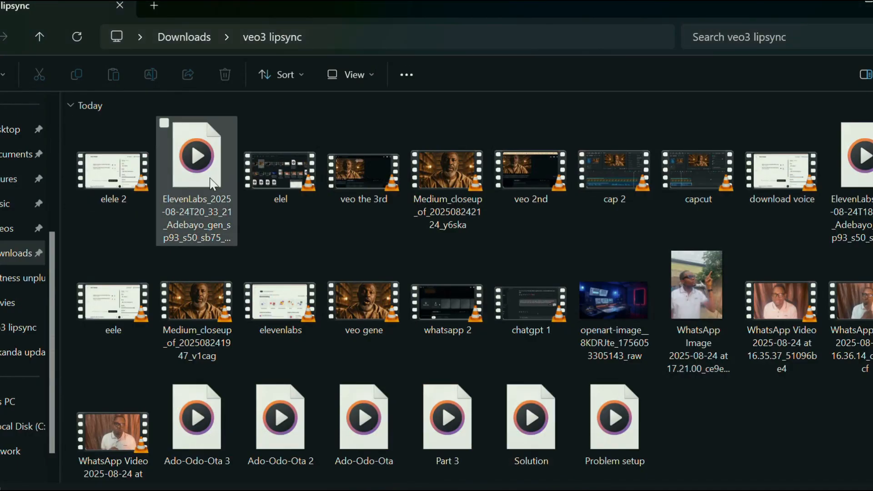
left_click(439, 174, "ctrl")
left_click_drag(438, 173, 208, 190)
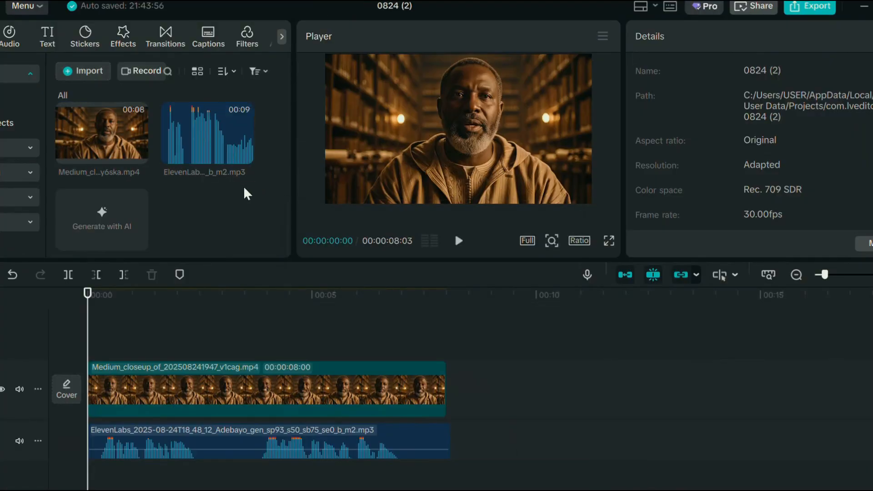
left_click_drag(137, 153, 454, 384)
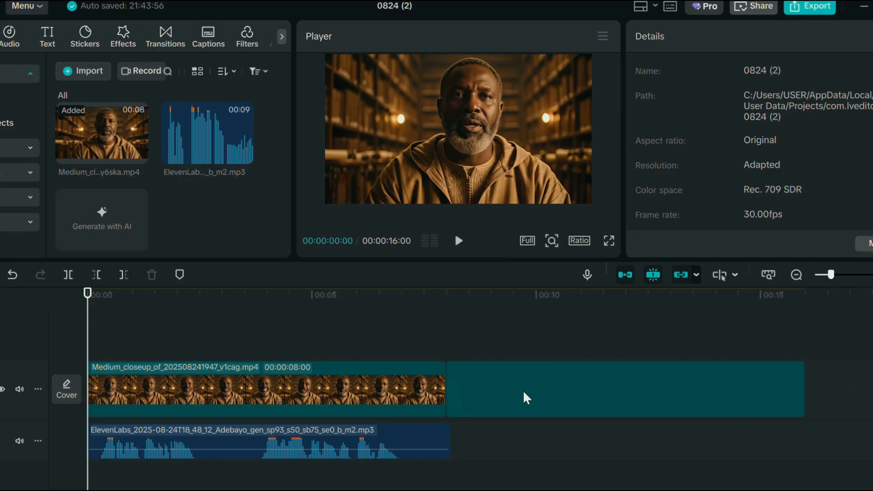
Step: Extract the audio from the second video clip and delete the extracted audio from the timeline
right_click(552, 403)
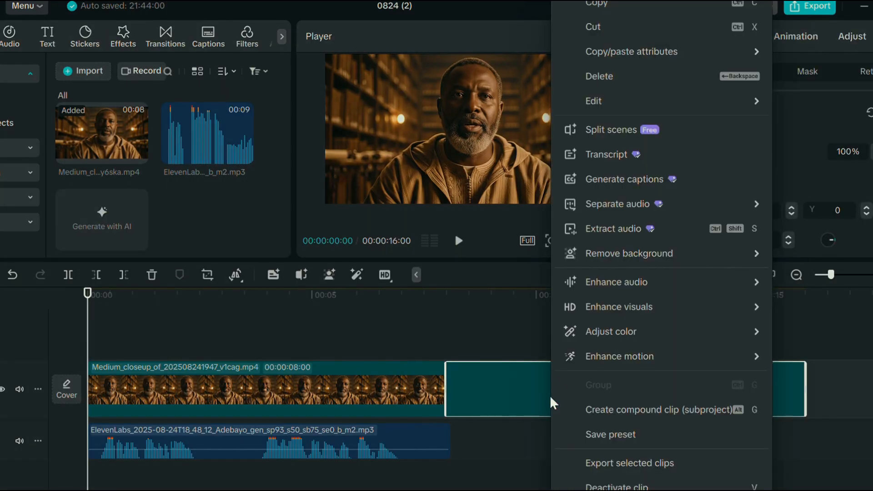
left_click(606, 229)
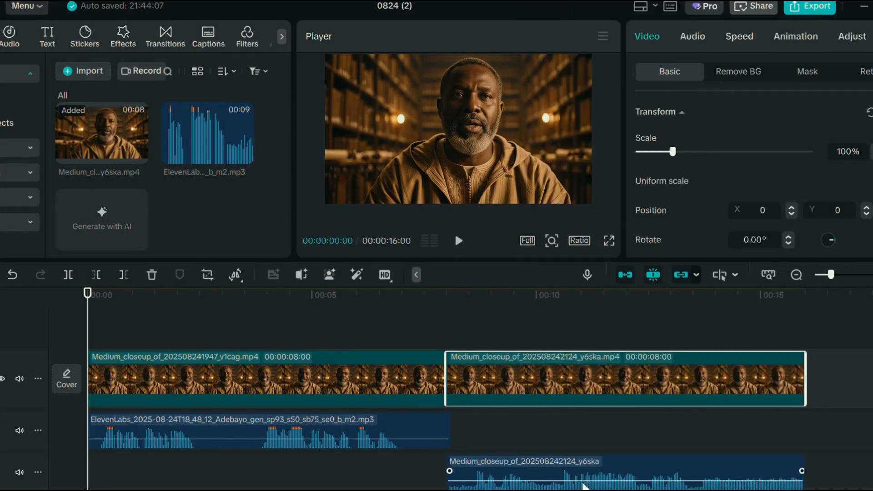
left_click(598, 479)
key("Delete")
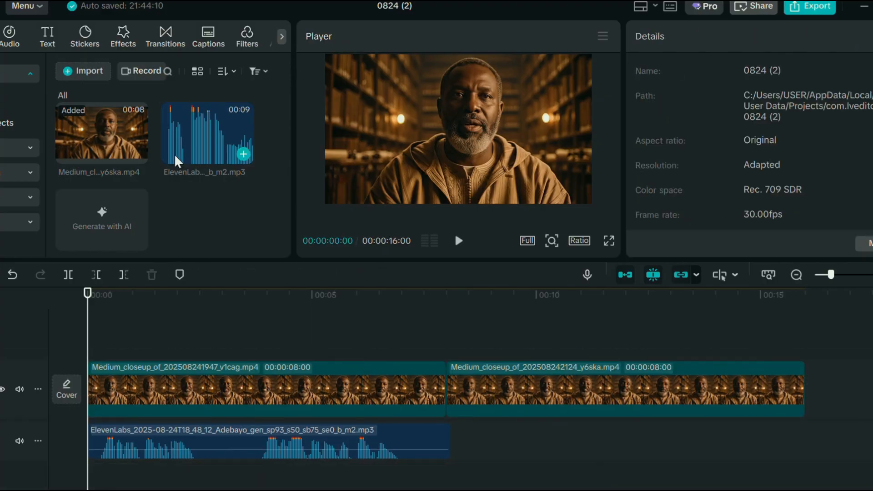
Step: Place the new ElevenLabs audio directly after the first audio clip on the same track, and play the sequence
left_click_drag(207, 146, 450, 442)
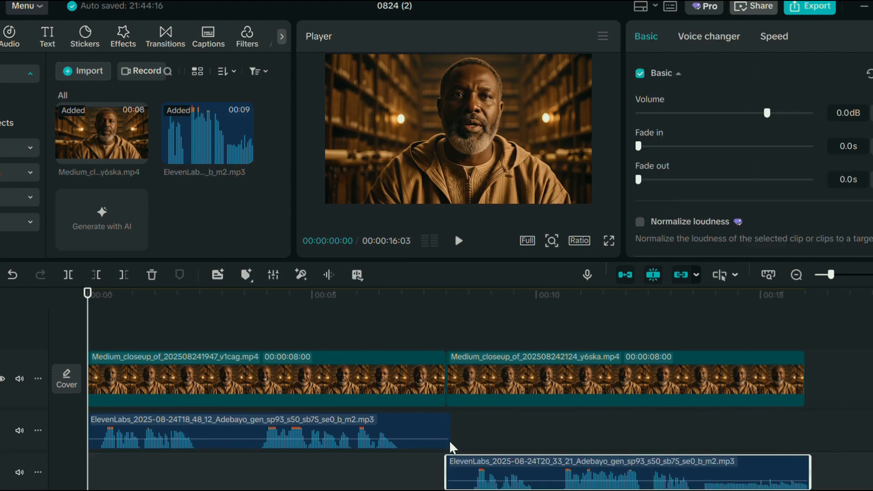
left_click_drag(492, 471, 498, 430)
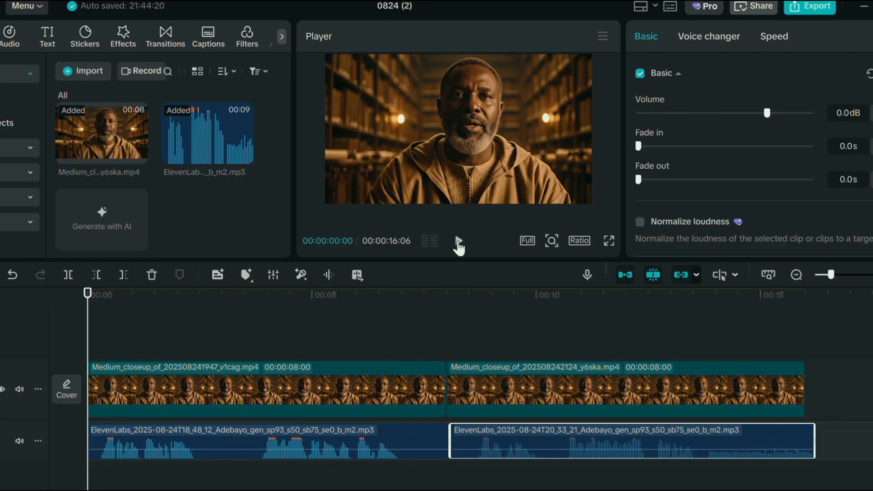
left_click(459, 245)
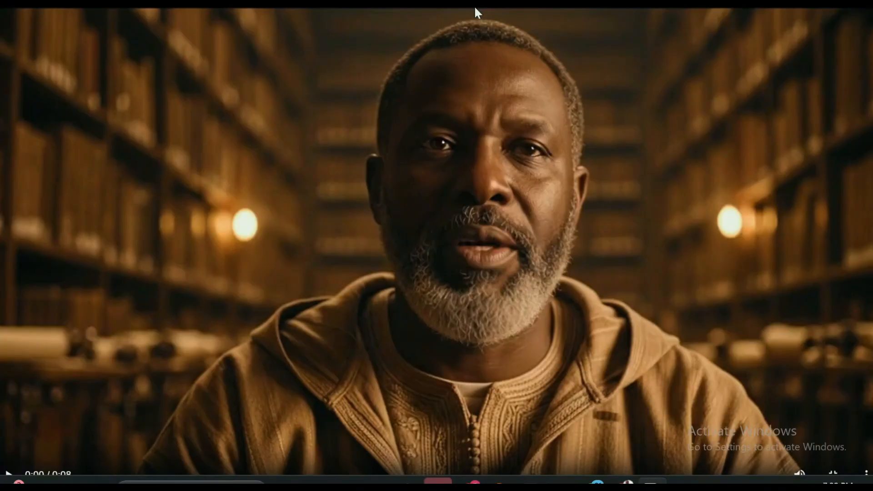
Step: Play the 8-second talking-man video in the full-screen player
left_click(10, 475)
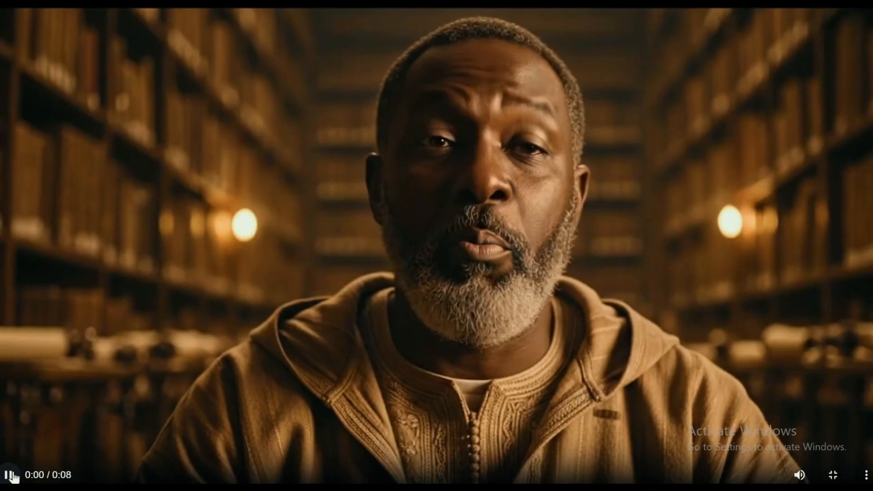